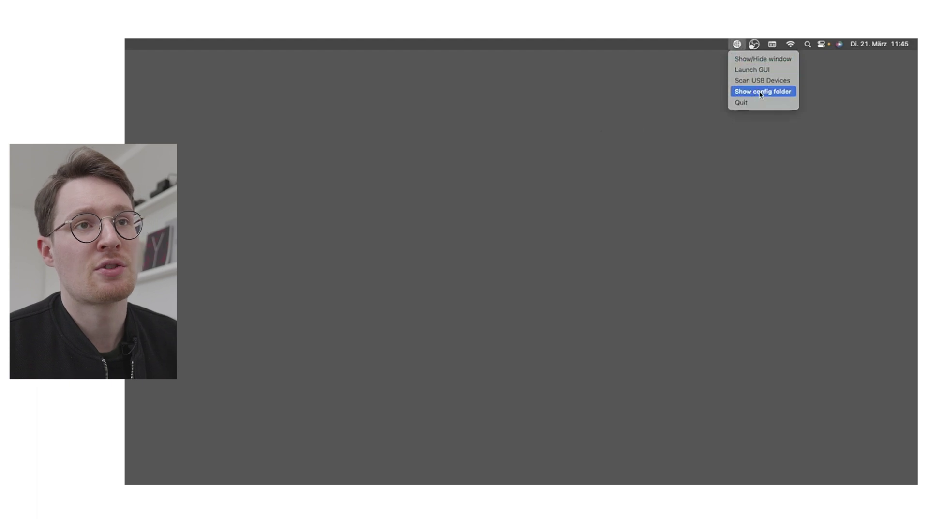
Show Companion's config folder with its db file in Finder, then quit Companion
{"action": "left_click", "coordinate": [760, 93]}
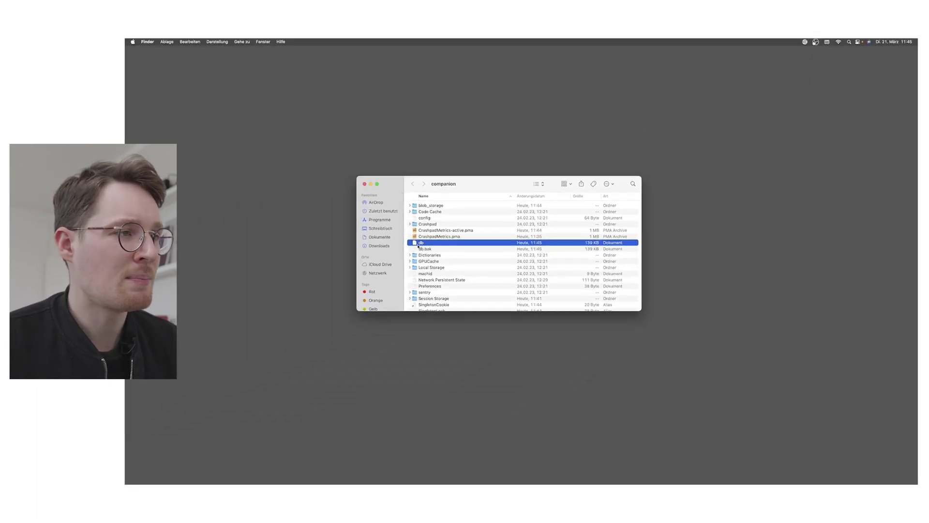
{"action": "left_click", "coordinate": [805, 42]}
{"action": "left_click", "coordinate": [808, 78]}
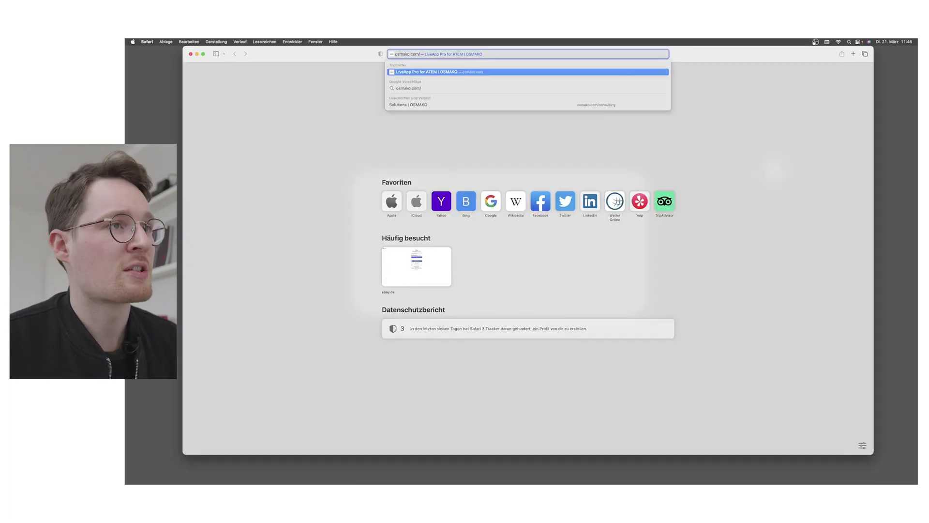
{"action": "type", "text": "panio"}
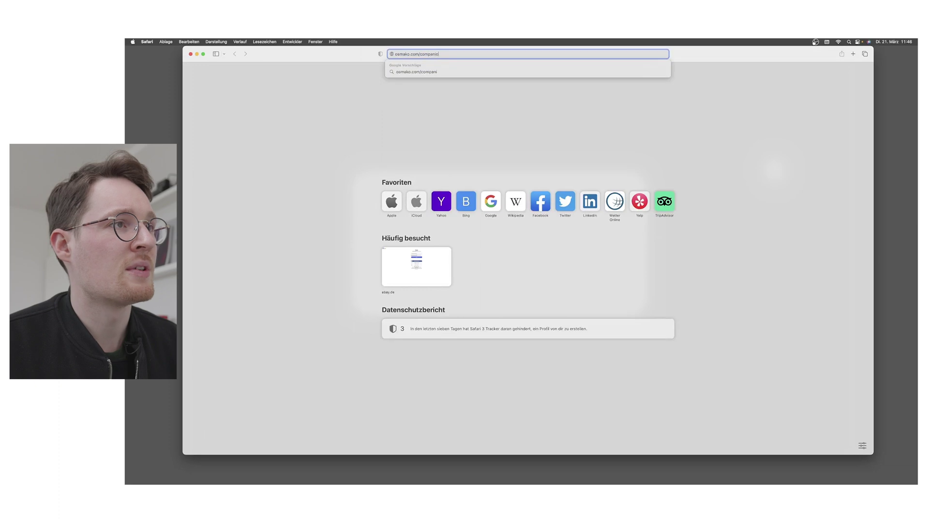
Load the OSMAKO Companion Import page and choose the Companion db file for upload
{"action": "key", "text": "Return"}
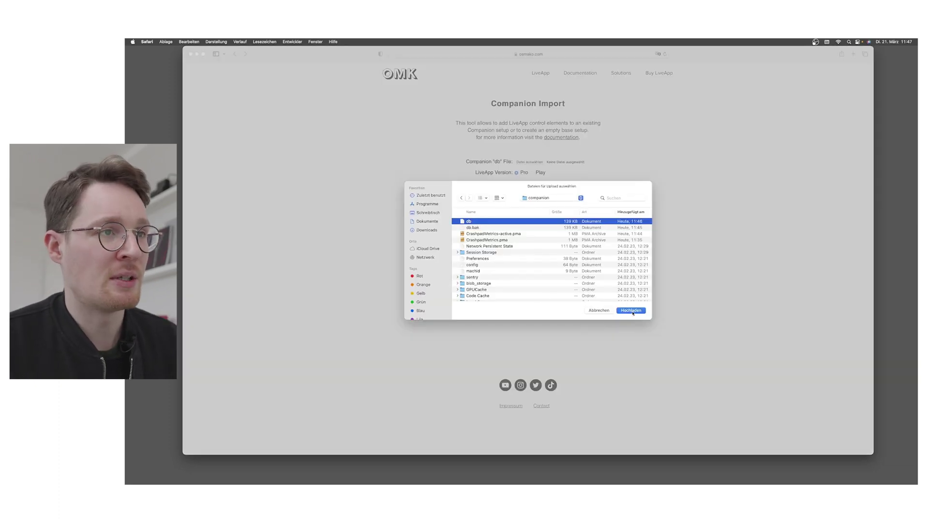
{"action": "left_click", "coordinate": [631, 310]}
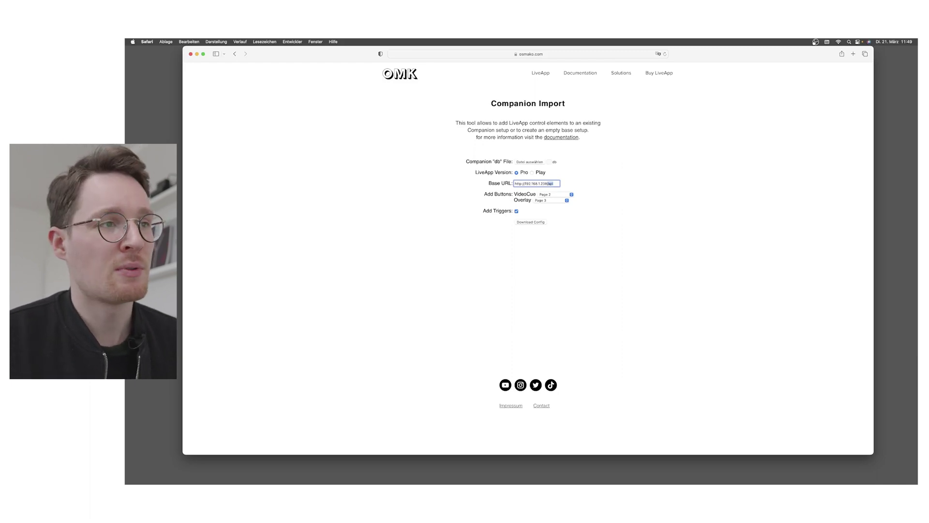
Download the generated config and replace the old db file in the companion folder
{"action": "left_click", "coordinate": [570, 194]}
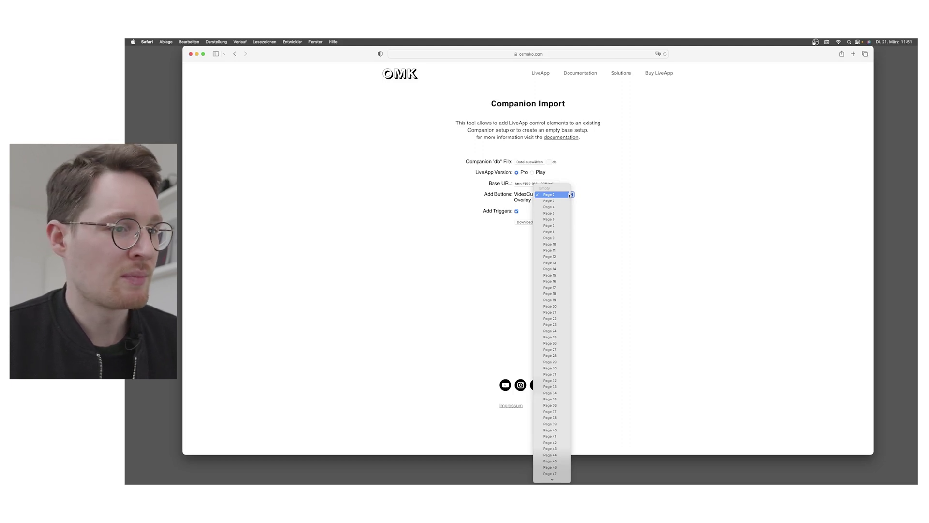
{"action": "scroll", "coordinate": [564, 231], "scroll_direction": "down", "scroll_amount": 10}
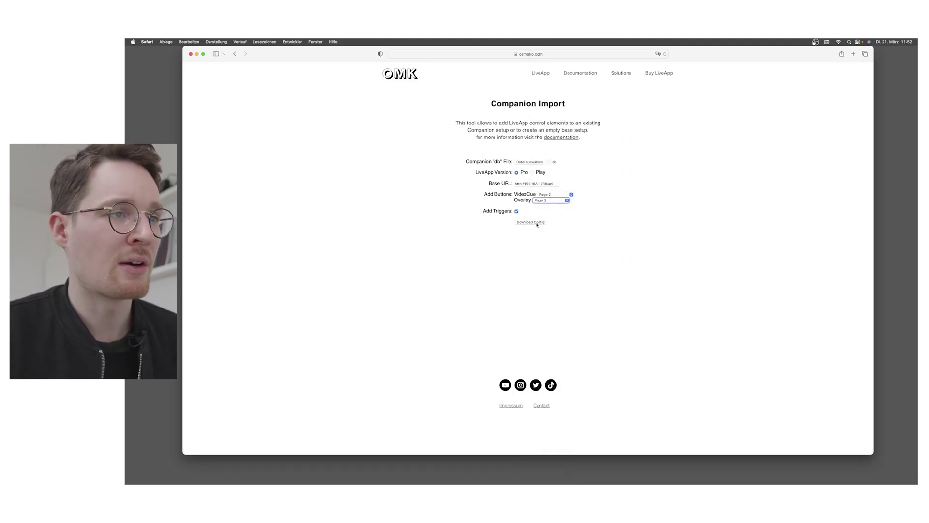
{"action": "left_click", "coordinate": [537, 223]}
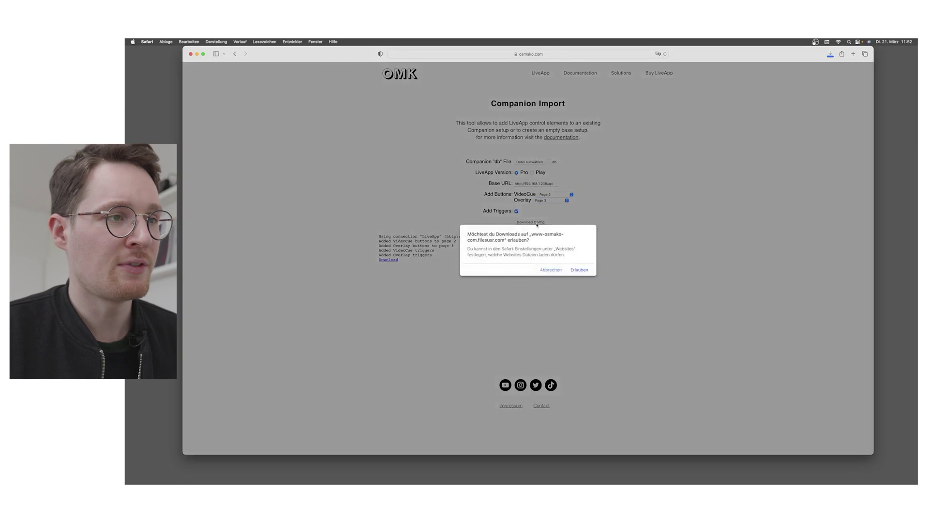
{"action": "left_click", "coordinate": [576, 270]}
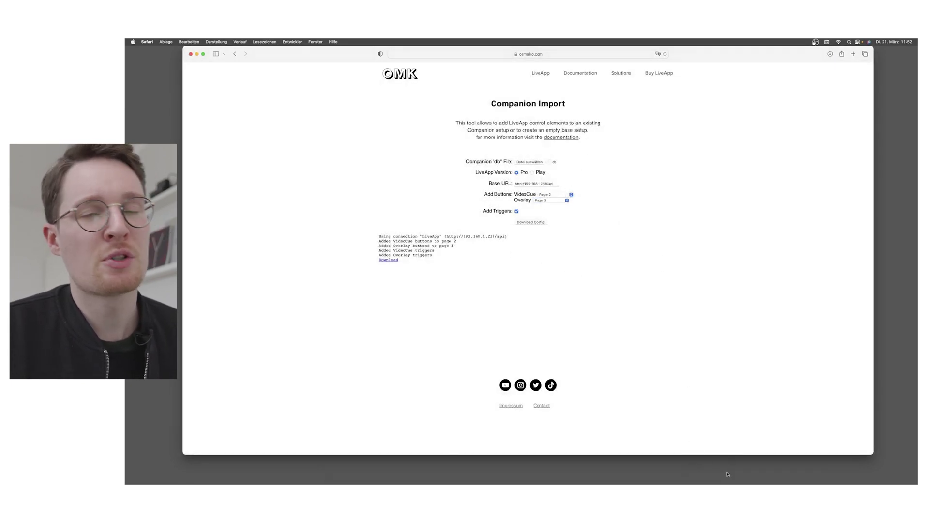
{"action": "left_click_drag", "start_coordinate": [338, 167], "coordinate": [641, 304]}
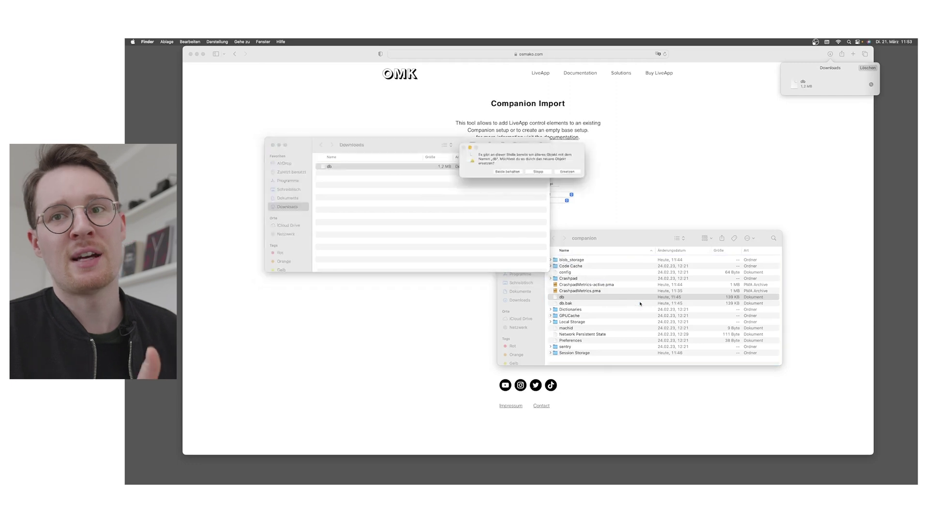
{"action": "left_click", "coordinate": [564, 173]}
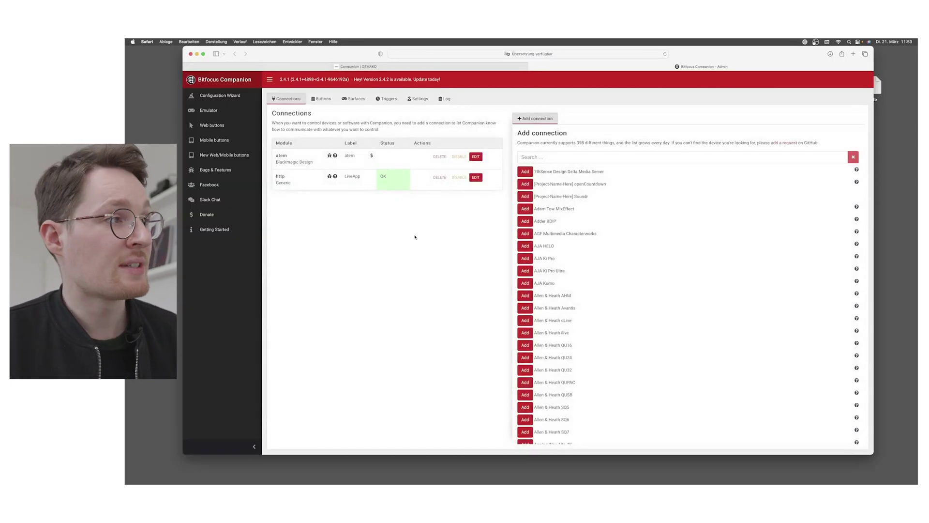
Open the LiveApp http connection's edit view showing the iPad server Base URL
{"action": "left_click", "coordinate": [476, 177]}
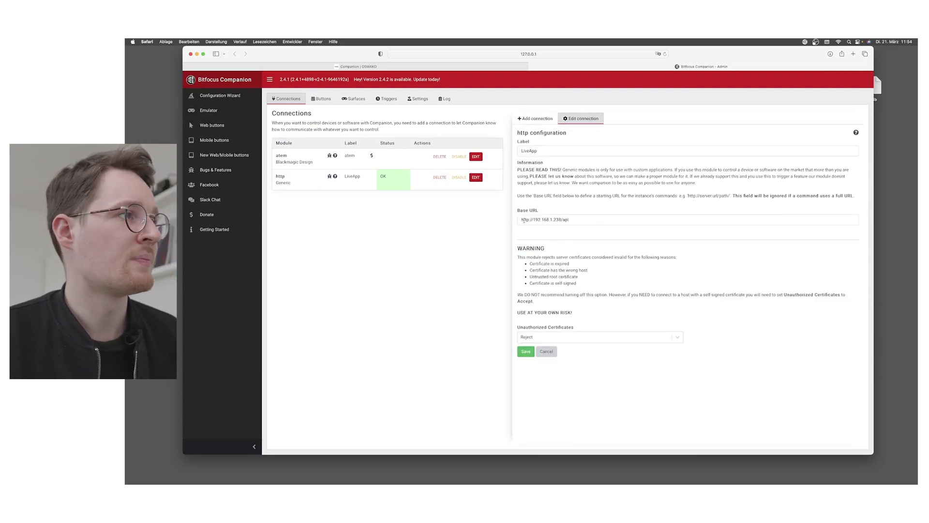
Review the imported LiveApp Overlay and Video Cue button pages
{"action": "left_click", "coordinate": [328, 101]}
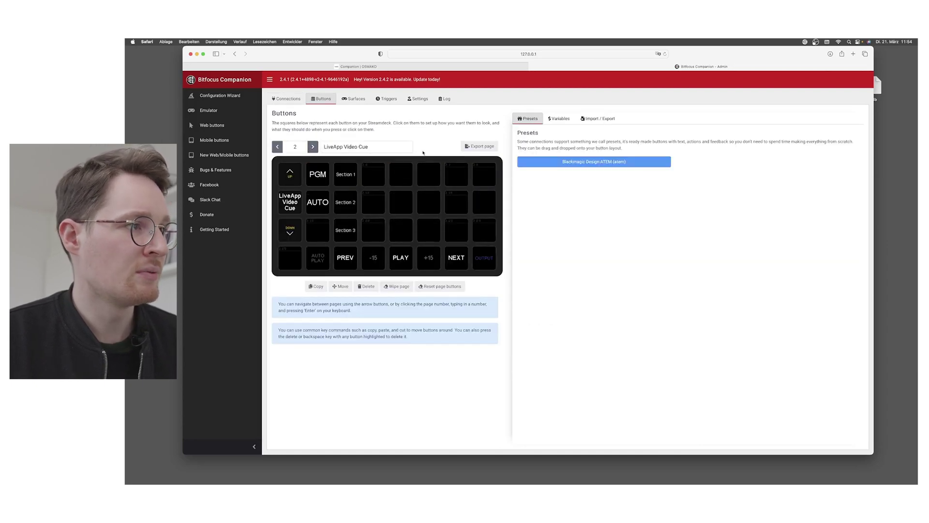
{"action": "left_click", "coordinate": [313, 147]}
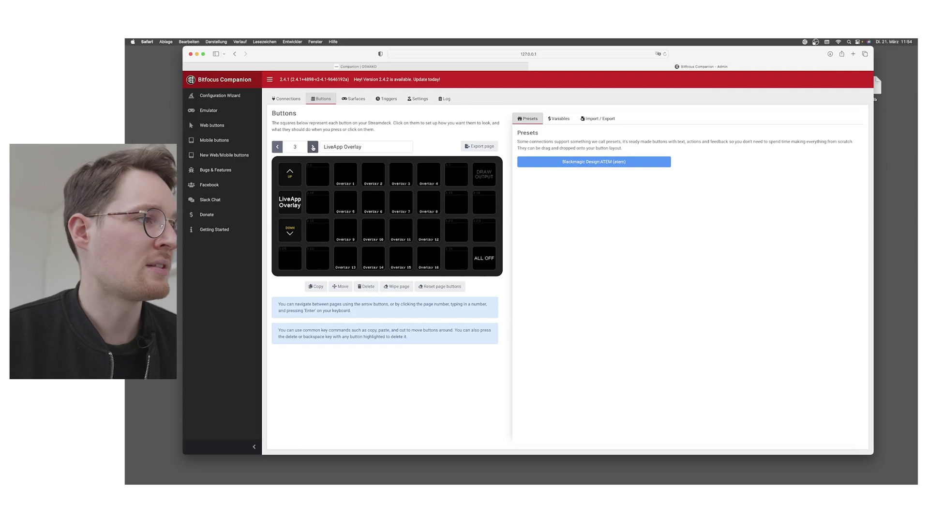
{"action": "key", "text": "super+c"}
Copy a button onto an empty key on page 4
{"action": "left_click", "coordinate": [277, 147]}
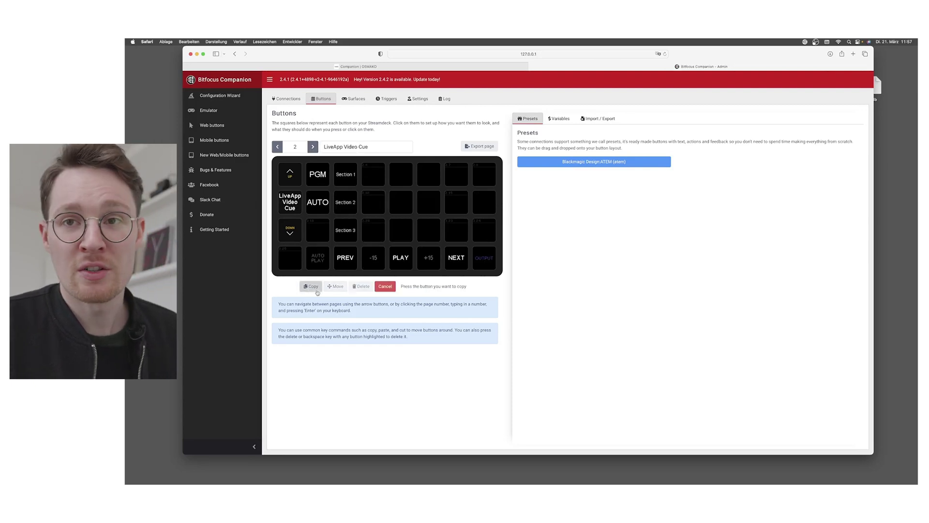
{"action": "left_click", "coordinate": [313, 147]}
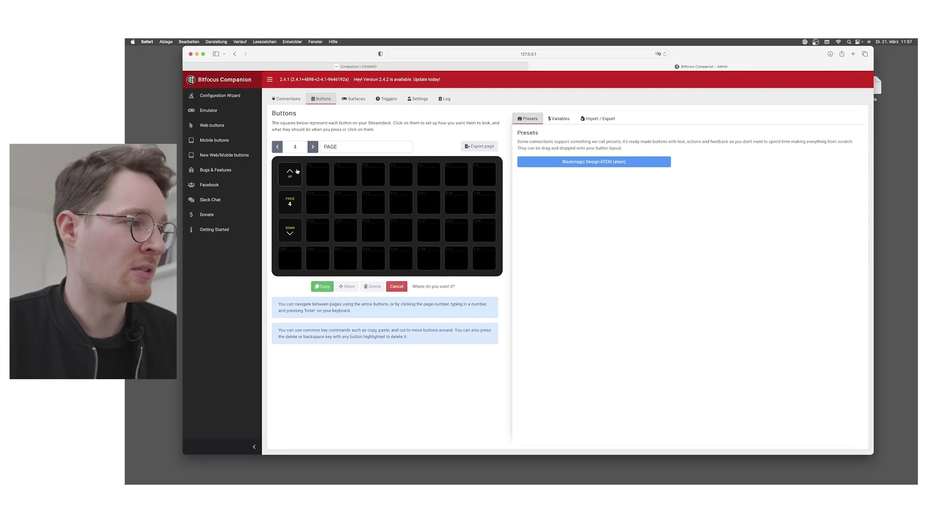
{"action": "left_click", "coordinate": [317, 174]}
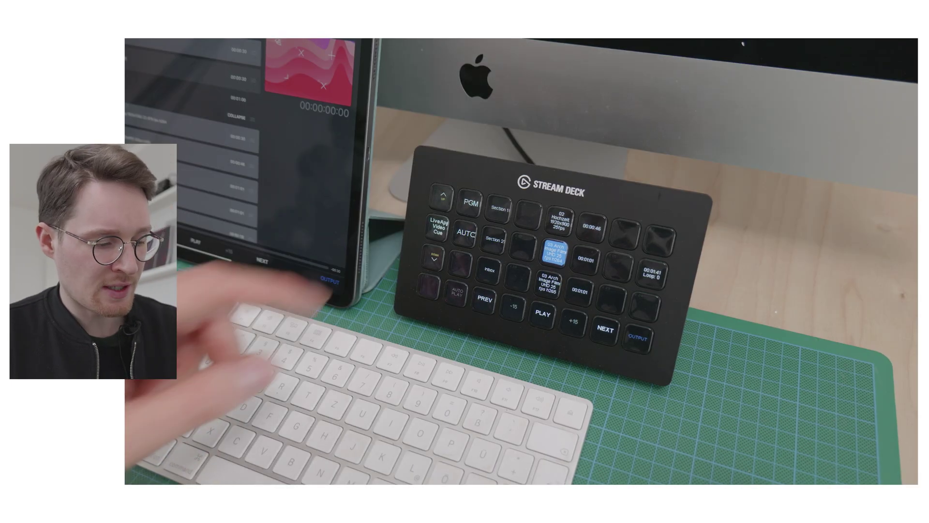